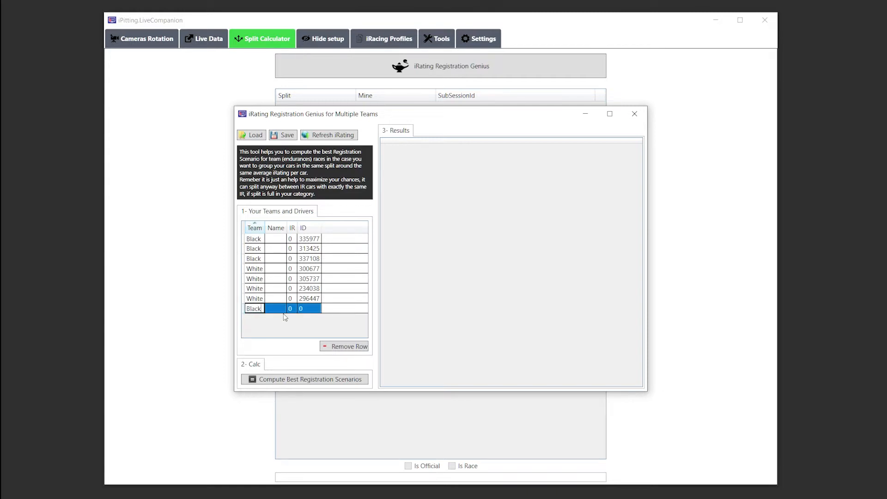
Enter the driver's ID in the new Black team row and refresh the iRatings of all drivers
click(320, 309)
key(Return)
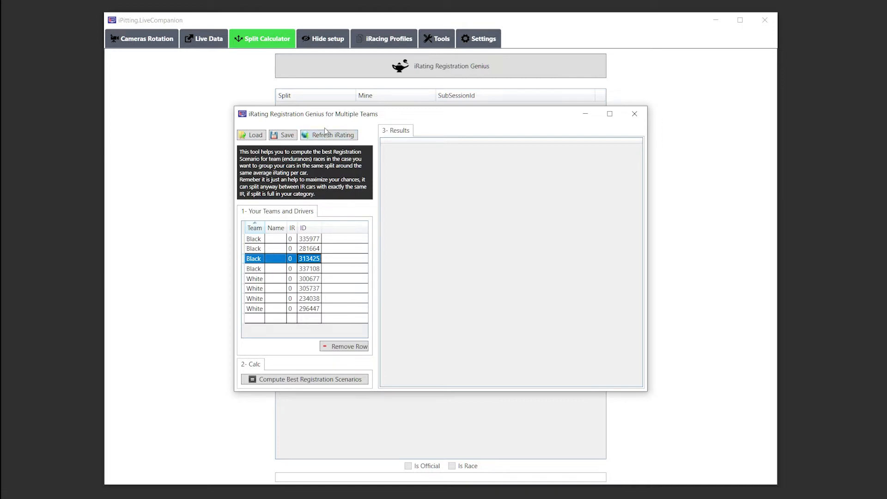
click(343, 137)
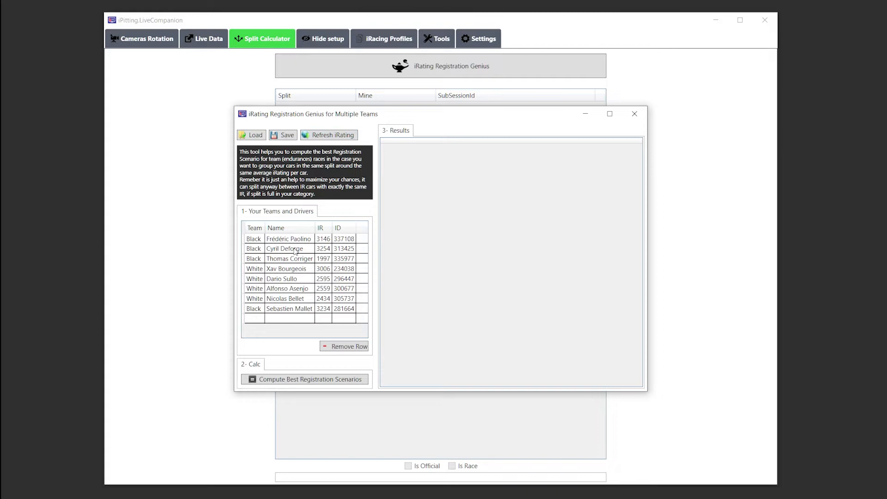
Examine the retrieved driver names and iRatings across the Black and White team rows
click(299, 260)
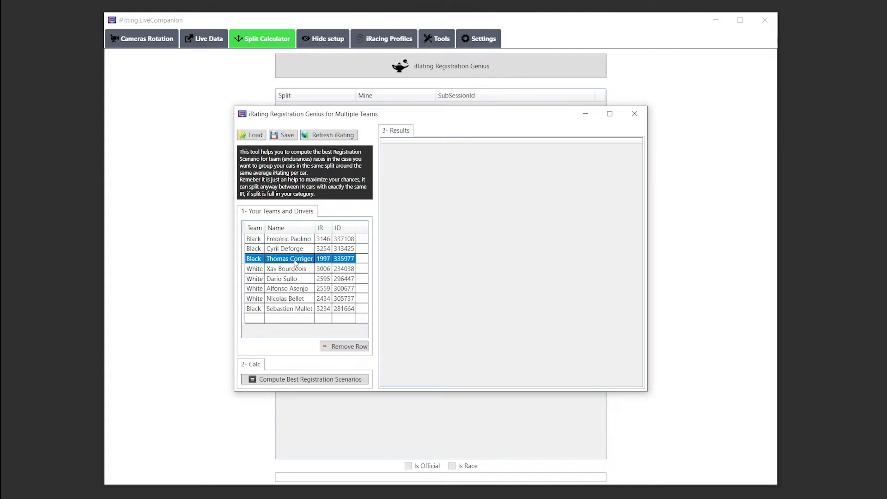
click(326, 248)
click(326, 238)
click(326, 258)
click(327, 280)
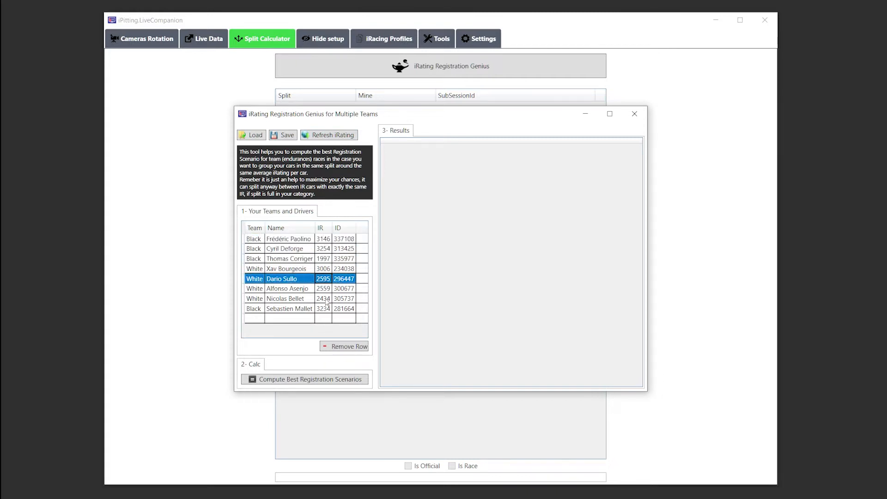
click(326, 300)
Save the teams and drivers list over the existing demo.ipgr file
click(283, 135)
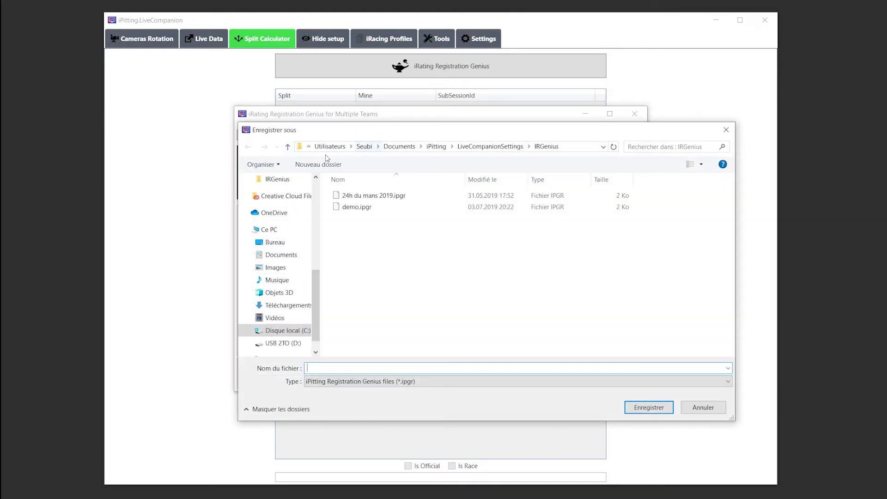
double_click(358, 207)
click(563, 280)
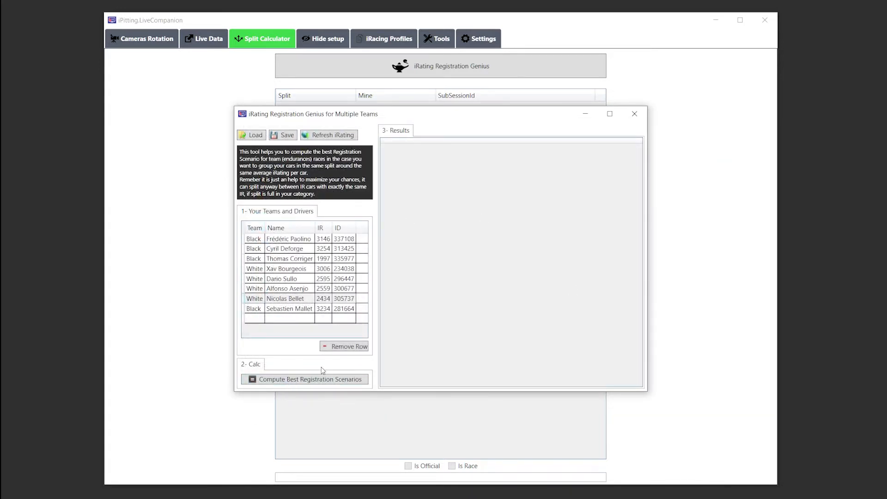
Compute the best registration scenarios, select the one with the smallest iRating difference, and close the registration tool
click(290, 380)
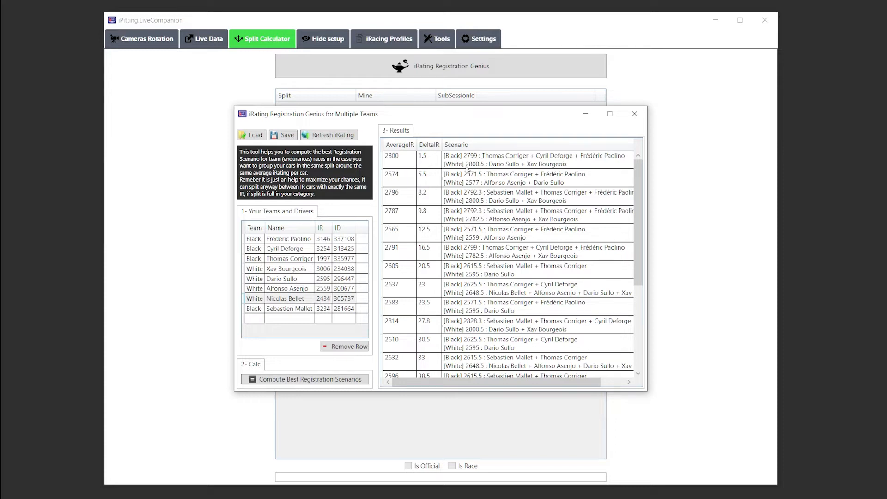
click(422, 160)
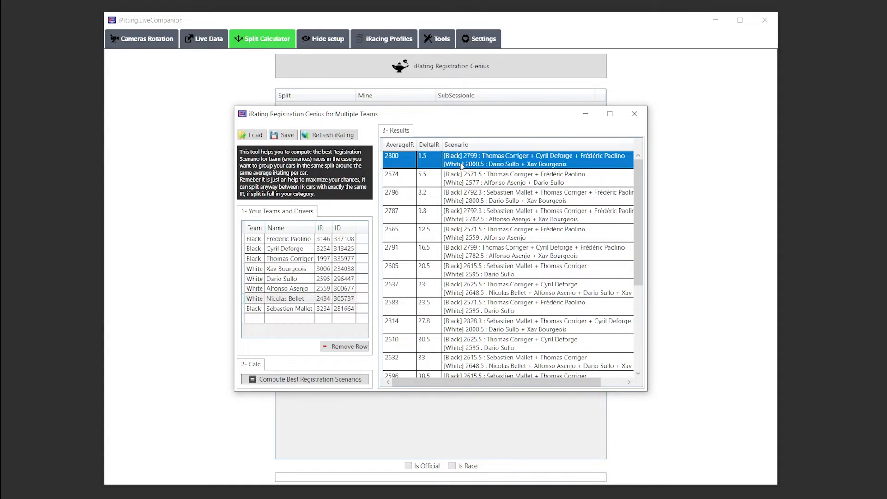
click(634, 114)
Open the PaintShop colors, wheels and numbers tool and load the project exemple-tricolor.xml
click(436, 39)
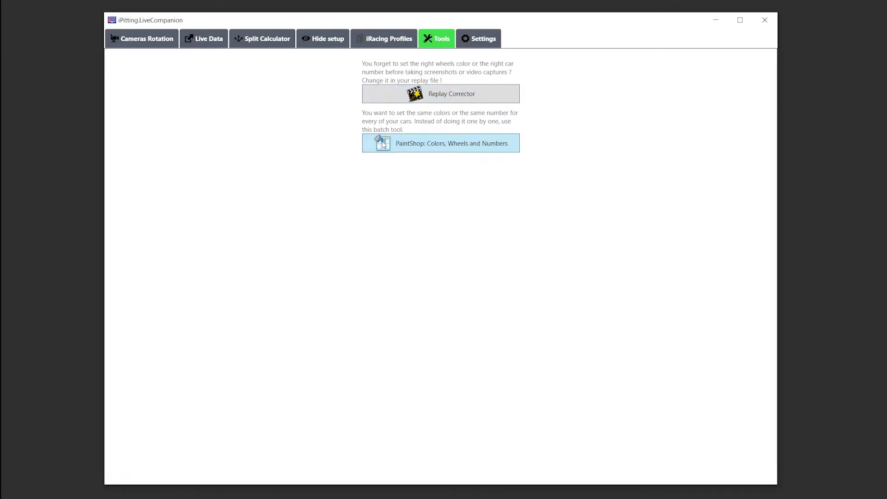
click(428, 147)
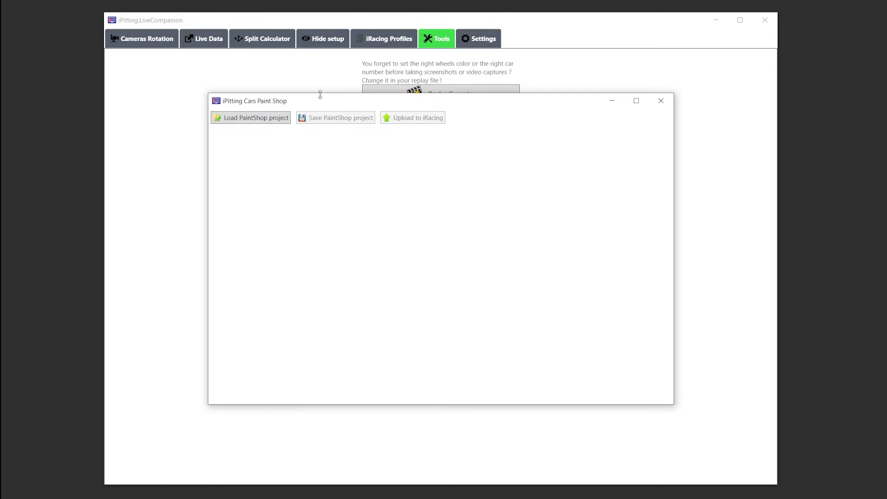
click(232, 118)
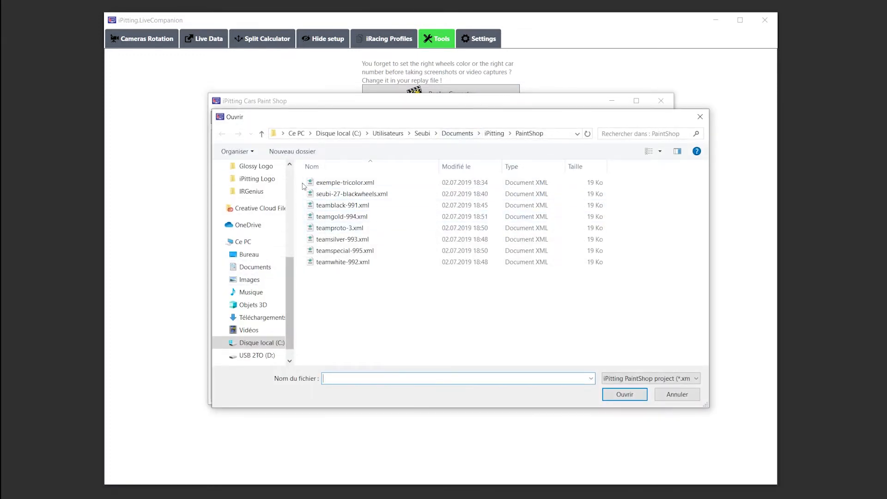
click(326, 184)
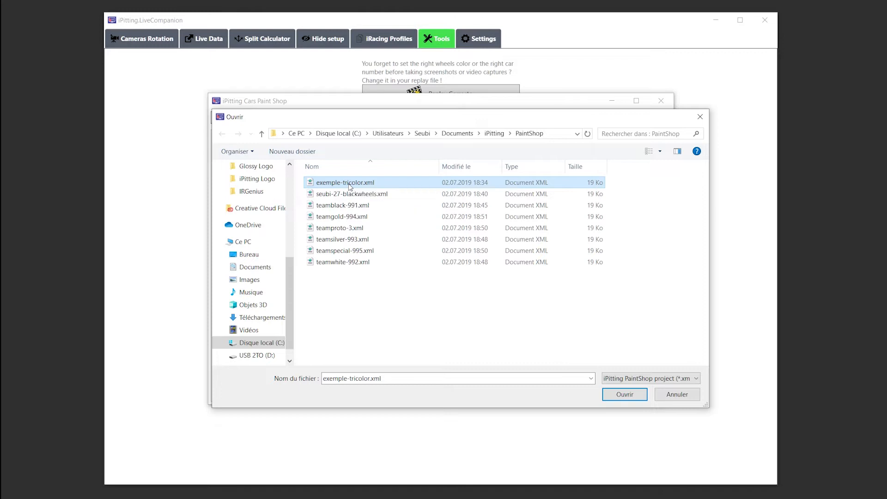
double_click(348, 184)
drag(355, 170, 391, 216)
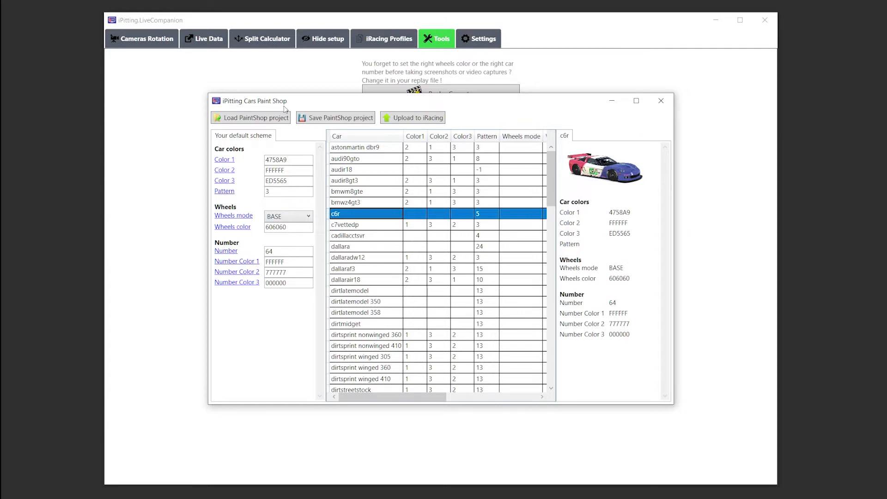
Set the default scheme's number to 99, Color 1 to fff000 and Color 3 to 000000, previewing it on listed cars
double_click(290, 254)
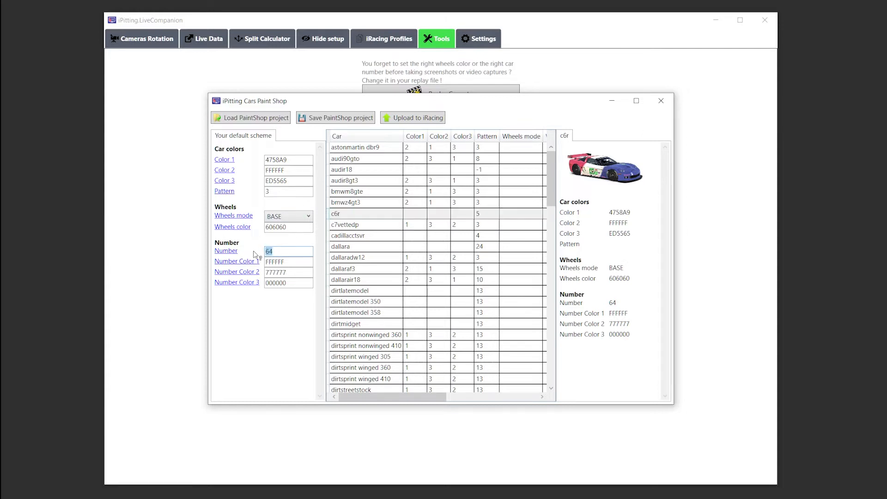
text(99)
double_click(294, 160)
text(fff000)
key(Tab)
key(Tab)
text(000000)
drag(352, 173, 393, 236)
drag(393, 196, 394, 192)
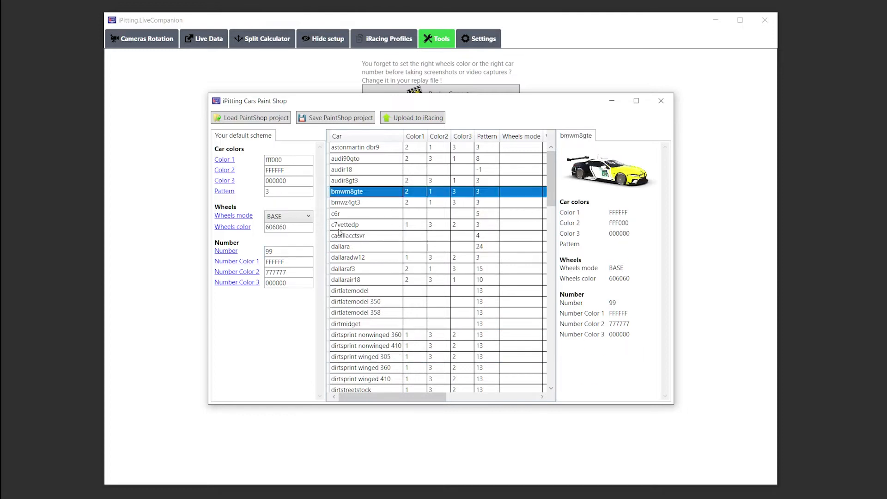
Set the default scheme's wheels mode to MATTE and its wheels color to FF0000
click(300, 217)
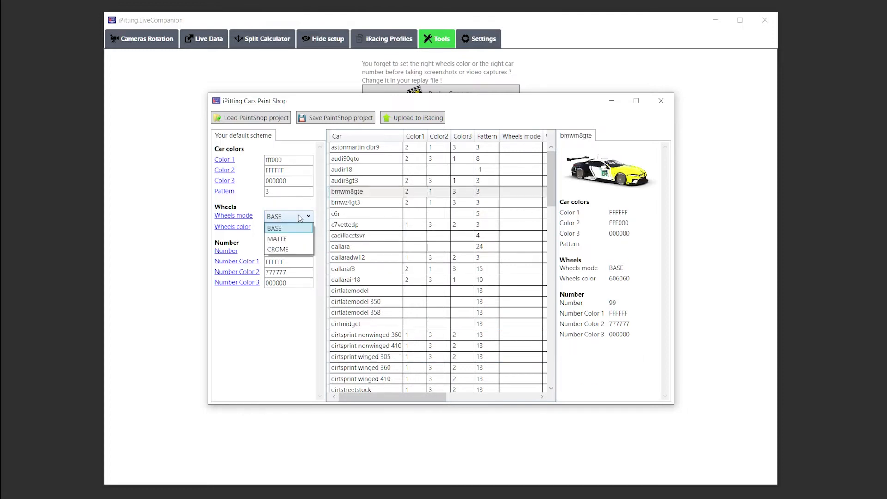
click(299, 239)
click(217, 227)
text(FFF)
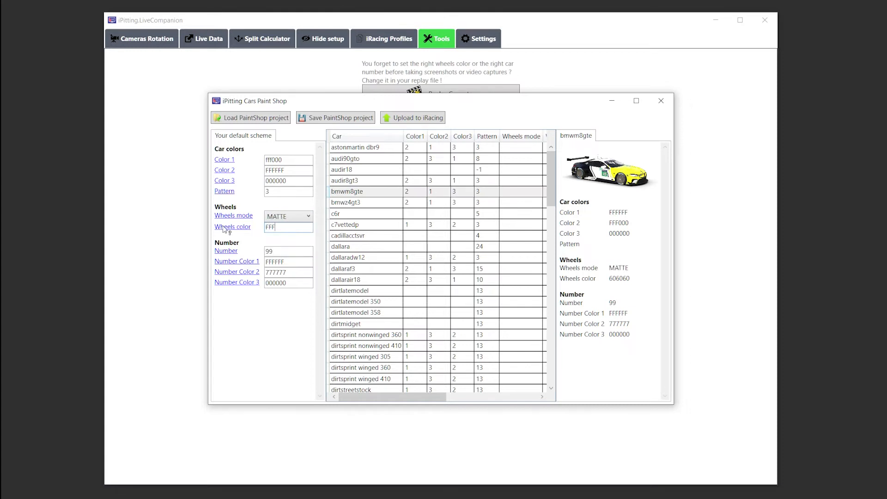
text(0000)
drag(459, 214, 448, 196)
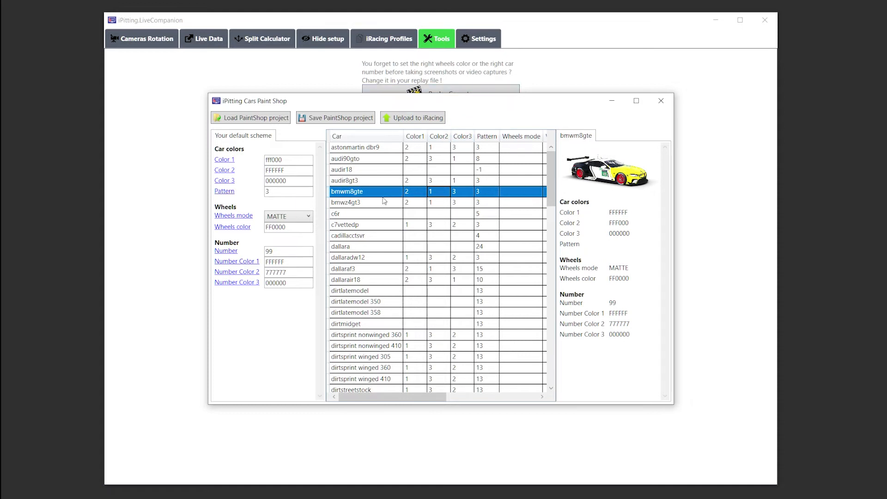
Override the wheels of the bmwm8gte with CHROME mode and color 000000
drag(429, 397, 462, 403)
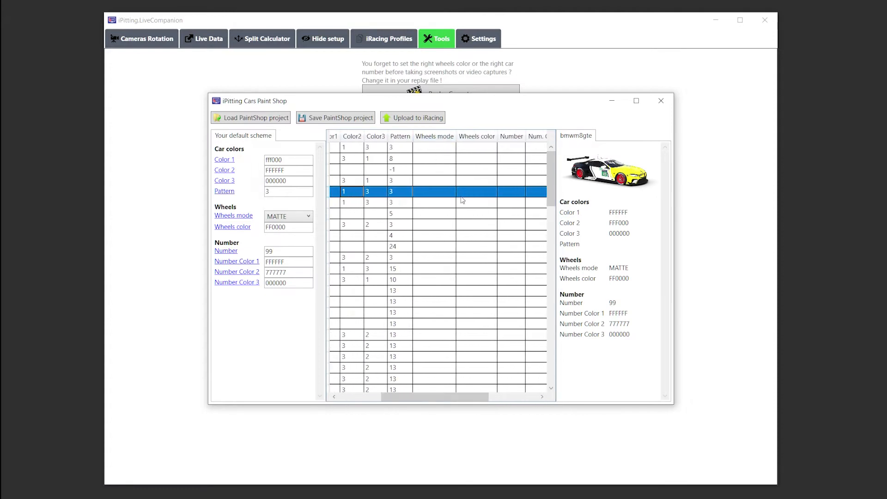
click(441, 195)
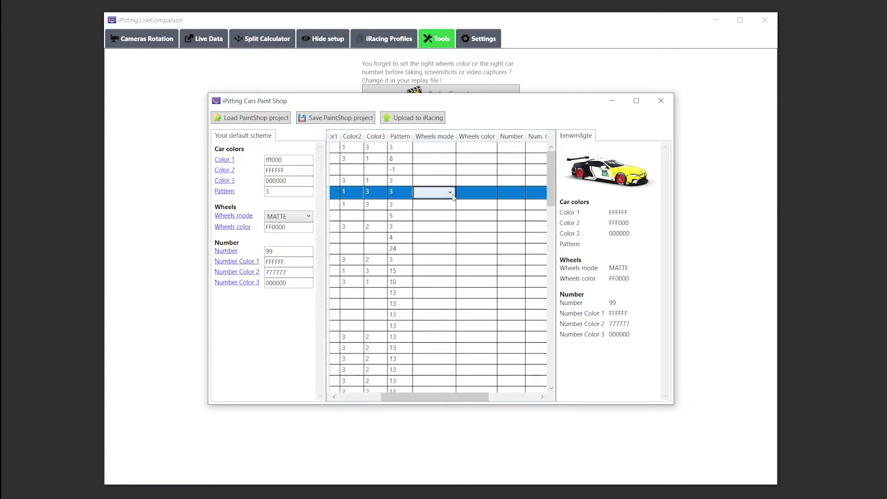
click(443, 192)
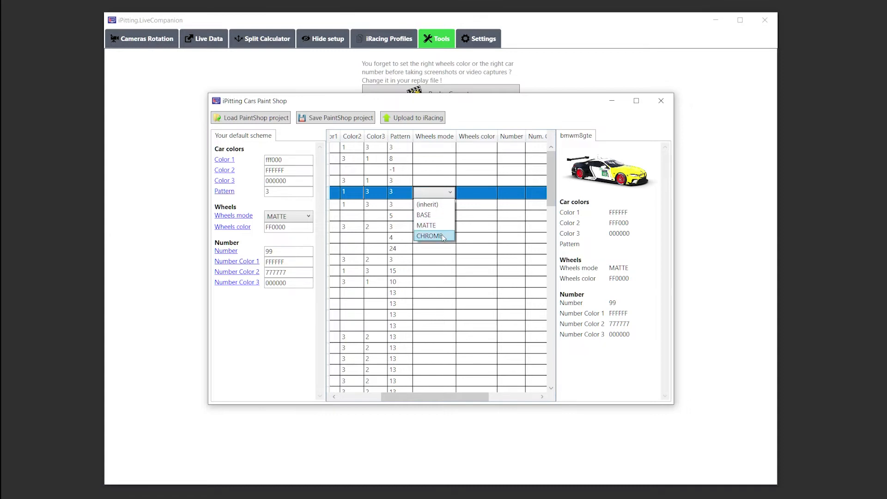
click(441, 235)
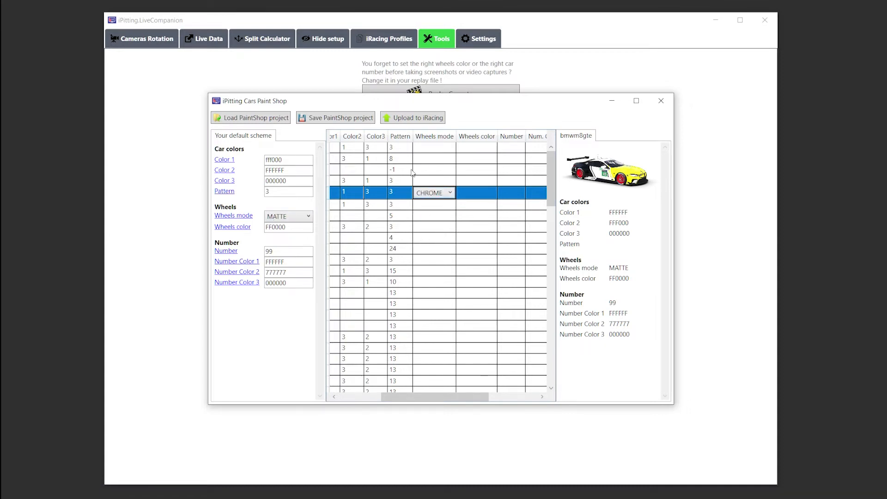
click(473, 196)
click(472, 196)
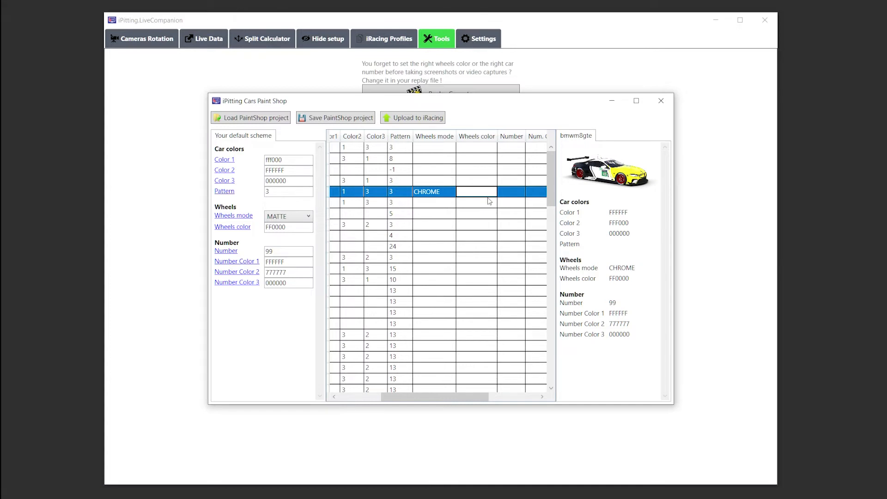
text(000000)
key(Return)
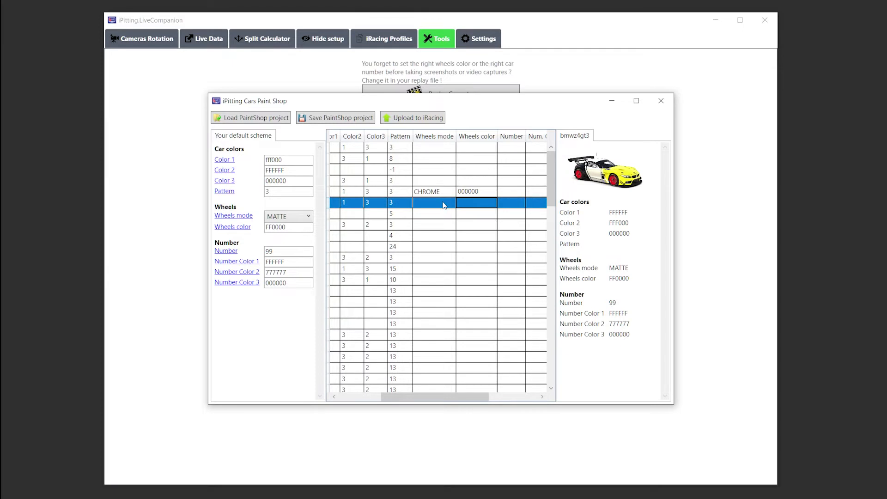
Compare the wheels in the bmwm8gte preview with those of other listed cars, such as the dallarair18
click(463, 195)
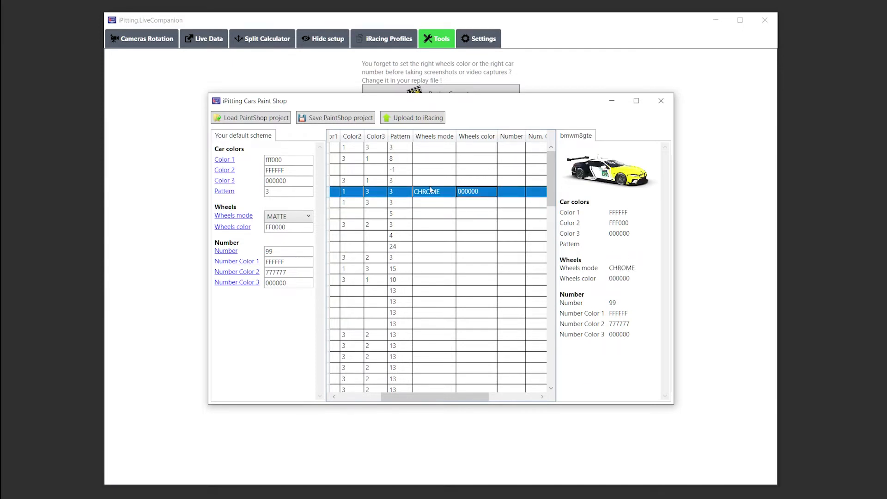
click(452, 213)
click(466, 249)
click(473, 281)
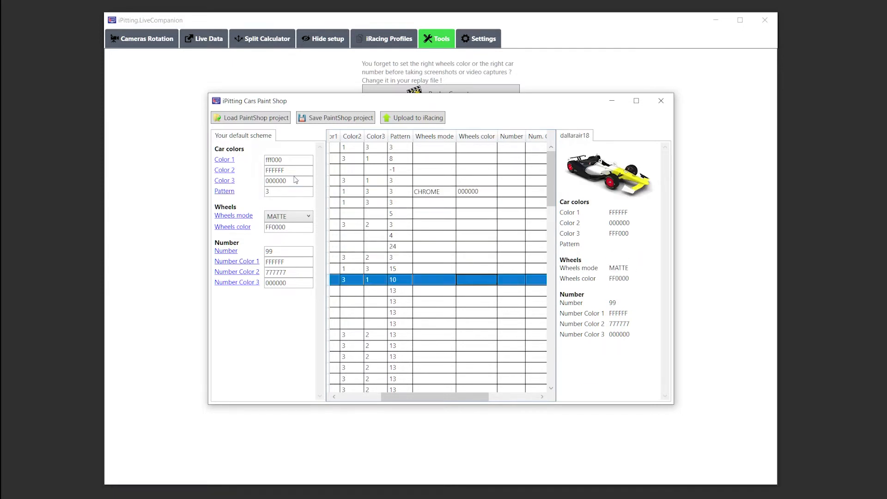
Save the PaintShop project under the name demo
drag(442, 397, 400, 398)
click(337, 118)
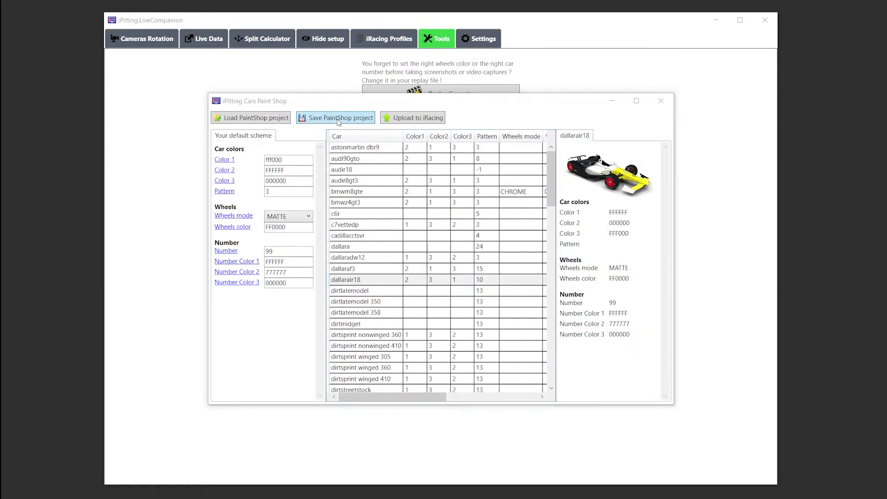
text(demo)
key(Return)
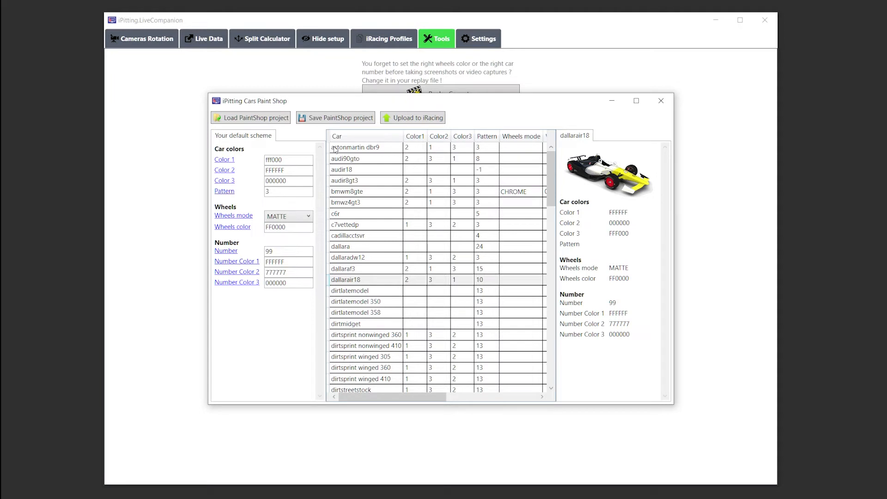
Upload the paint scheme to iRacing with My cars as the destination and start the upload job
click(418, 120)
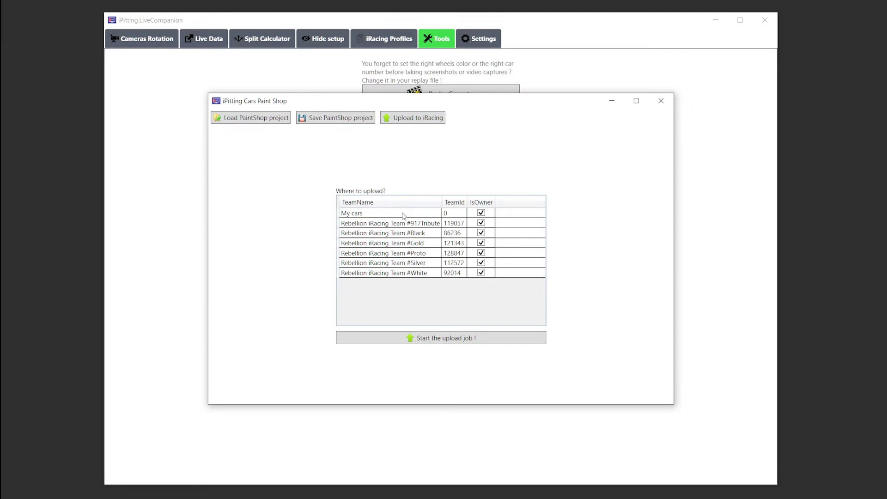
click(403, 214)
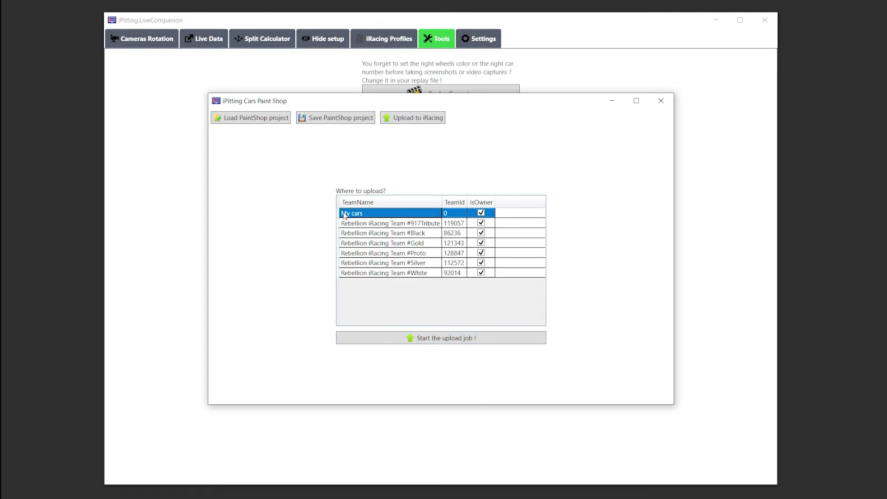
click(437, 338)
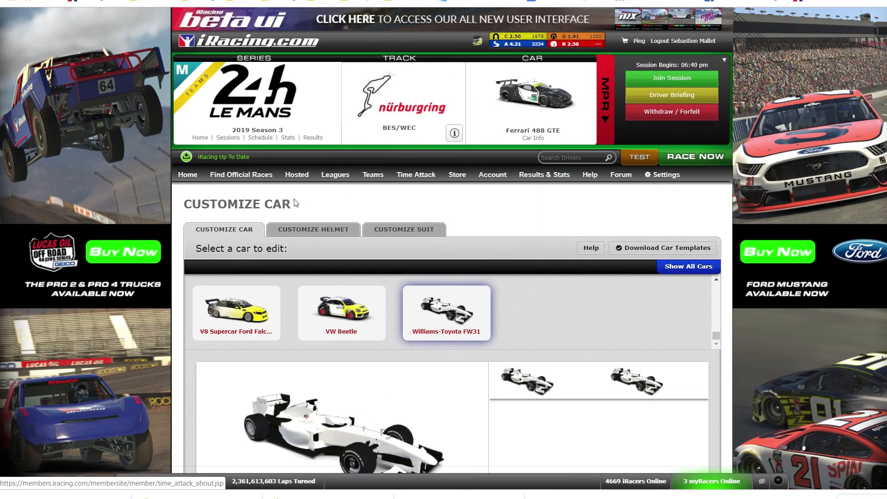
On the iRacing Customize Car page, browse the cars and inspect the Dirt Legends Ford '34's pattern, colors, wheels and preferred number
scroll(342, 196, down, 3)
scroll(358, 199, up, 10)
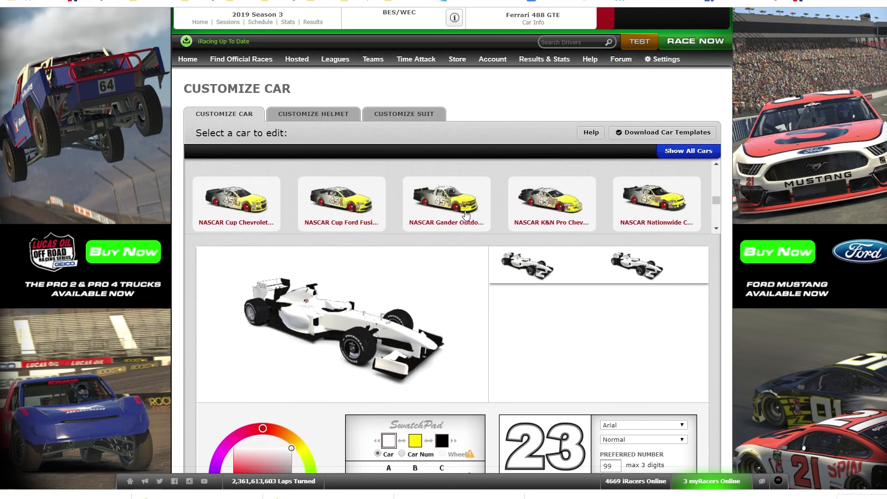
scroll(466, 215, up, 2)
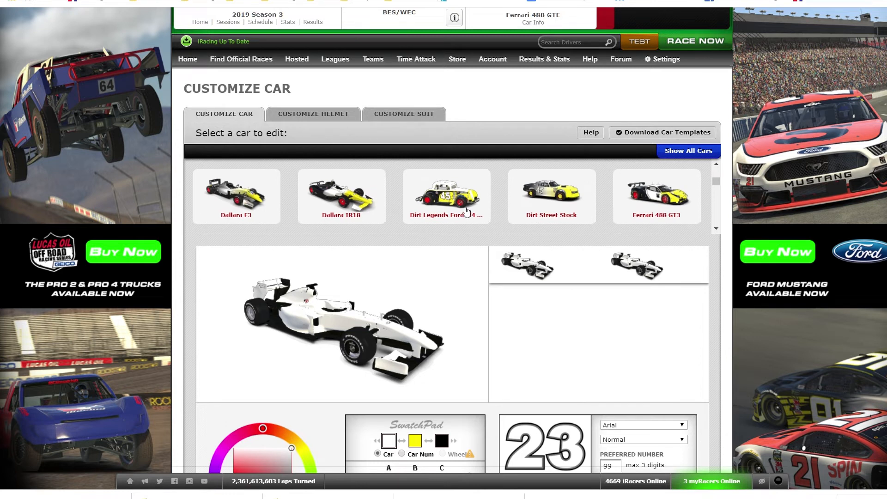
click(466, 201)
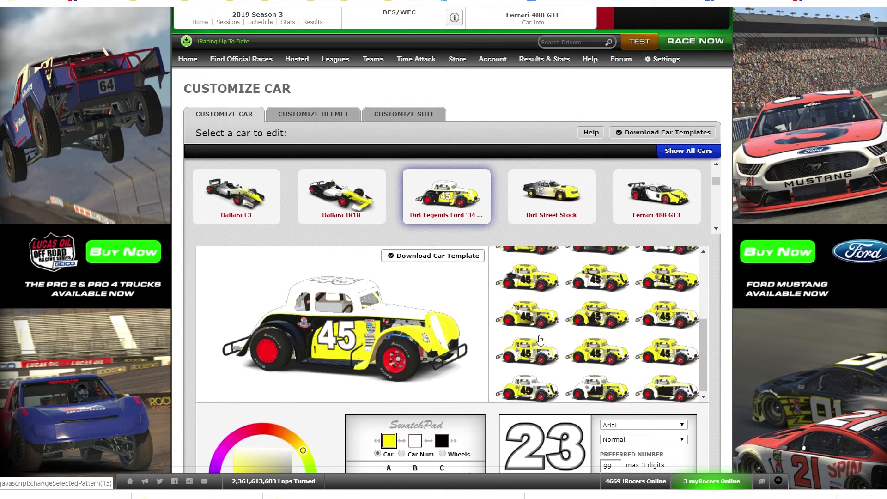
scroll(455, 354, down, 3)
scroll(455, 353, down, 2)
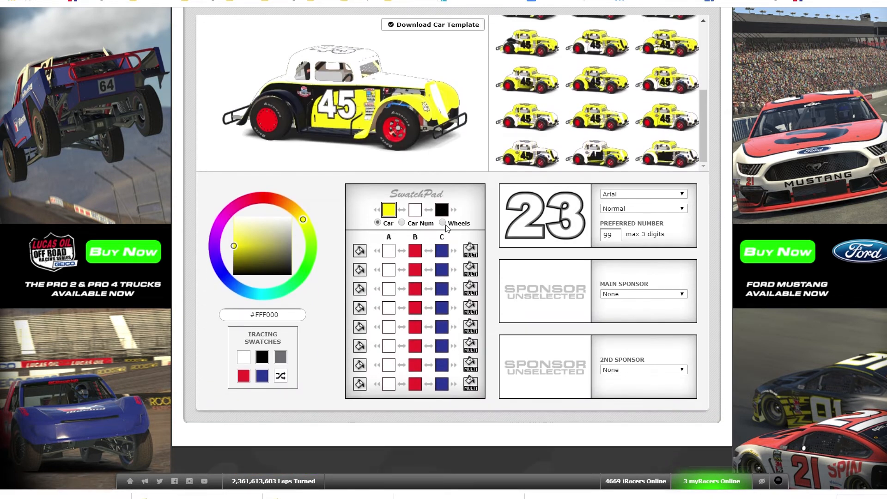
Examine the Dirt Legends Ford '34's wheel style and color settings and its preferred number
click(443, 223)
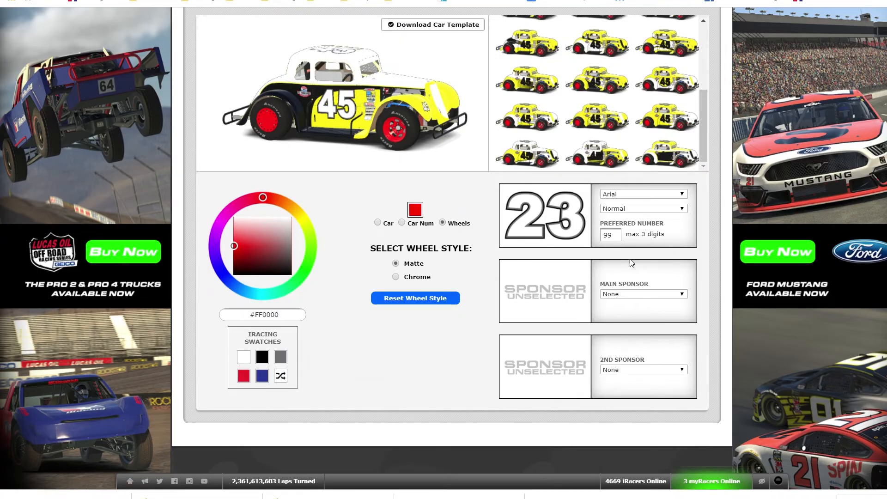
double_click(607, 235)
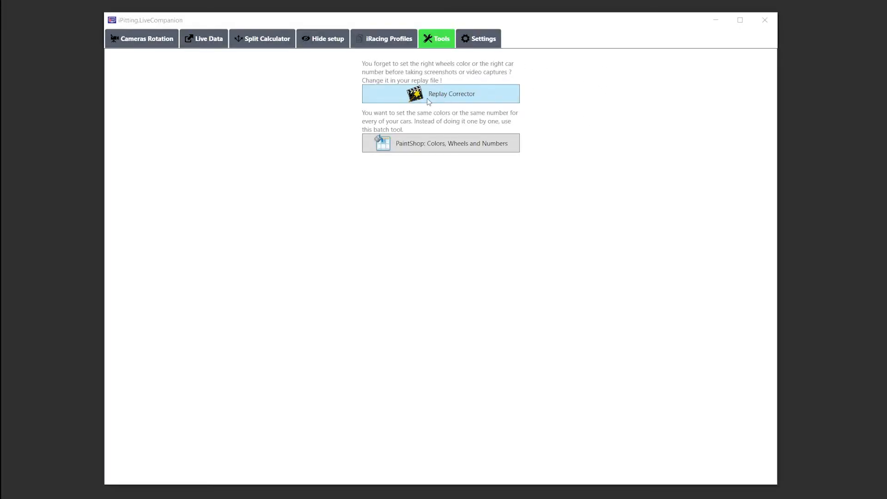
Switch to iPitting LiveCompanion, open the Replay Corrector and load REBELLION-CUP.rpy as the input replay
click(455, 94)
click(638, 134)
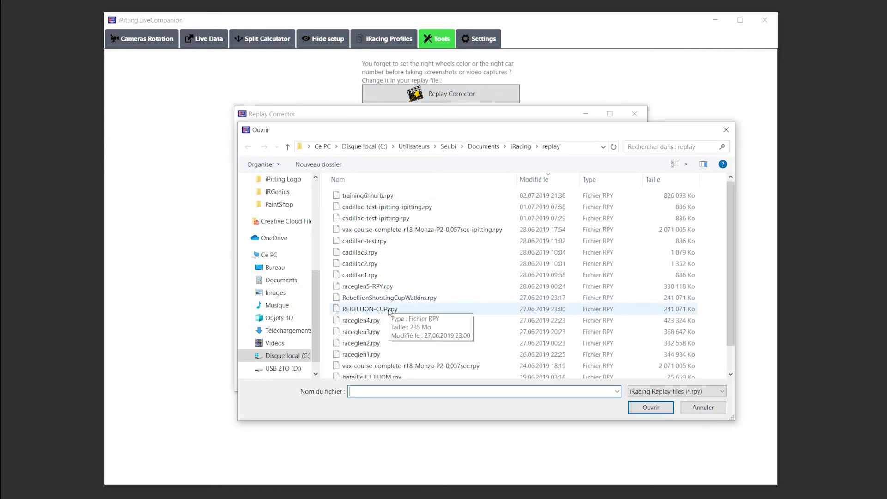
double_click(389, 310)
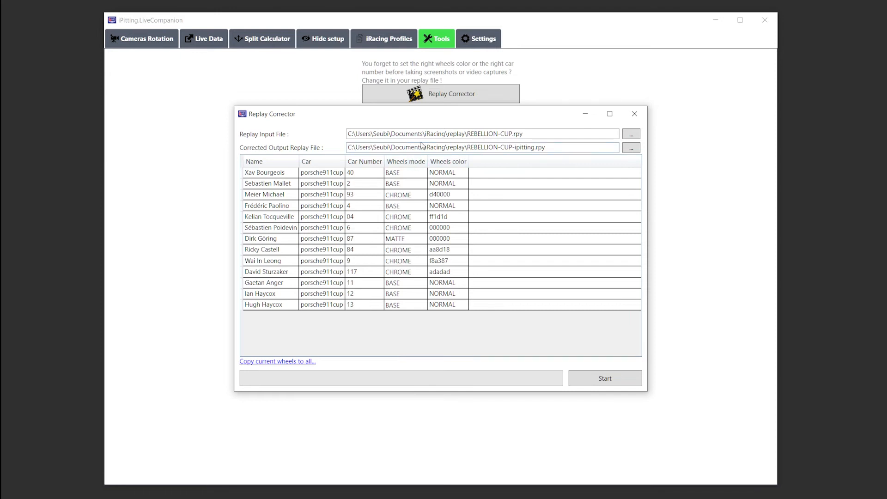
Set car number 93's wheels to MATTE with color FFFFFF and copy those wheels to all cars in the replay
click(413, 198)
click(417, 196)
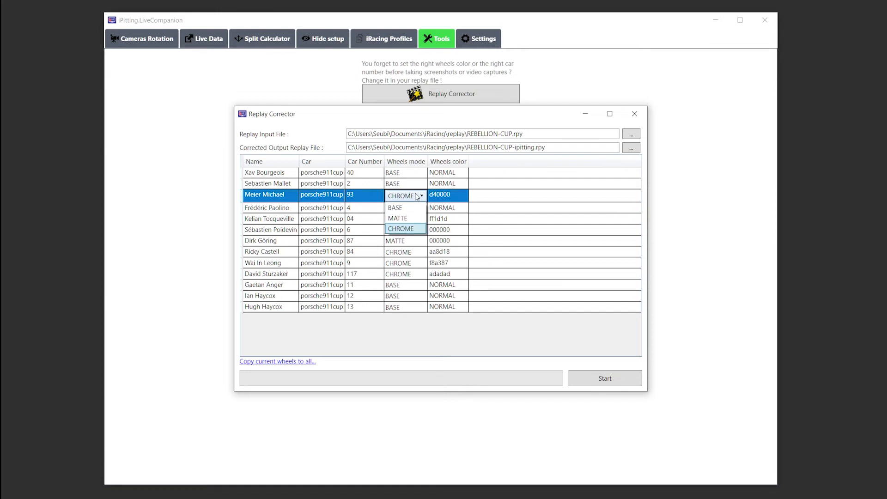
click(411, 219)
double_click(445, 199)
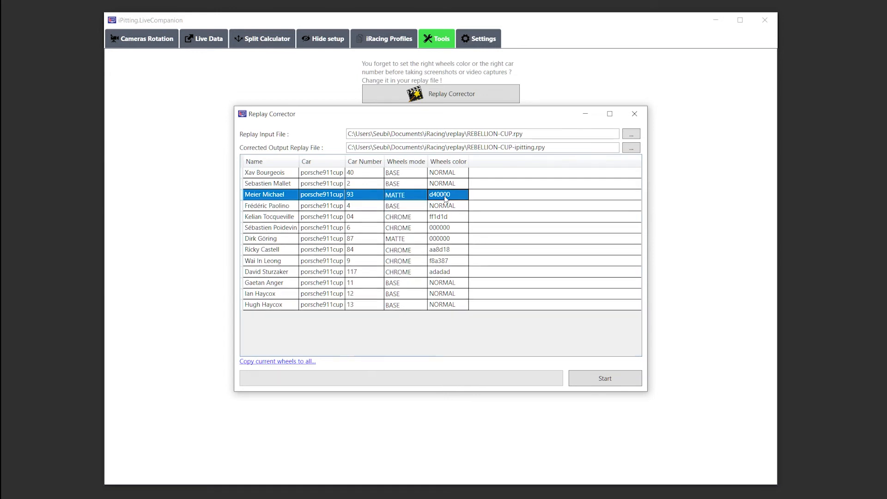
text(FFFFF)
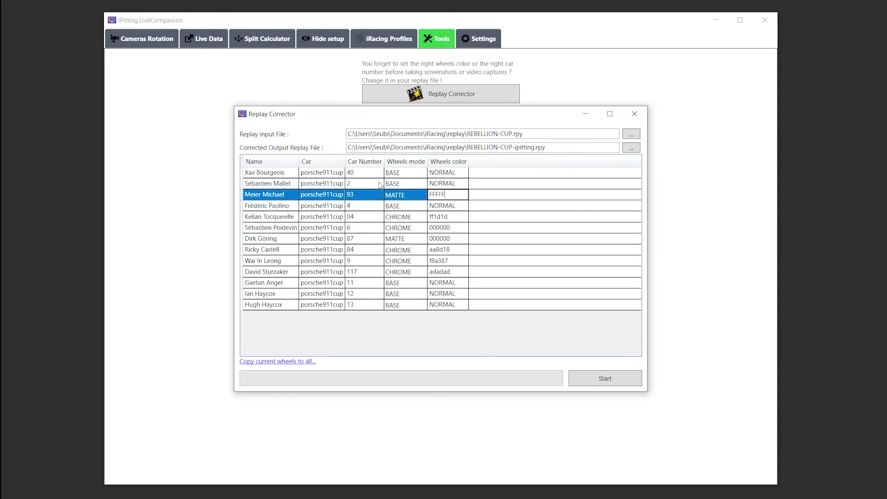
text(F)
key(Return)
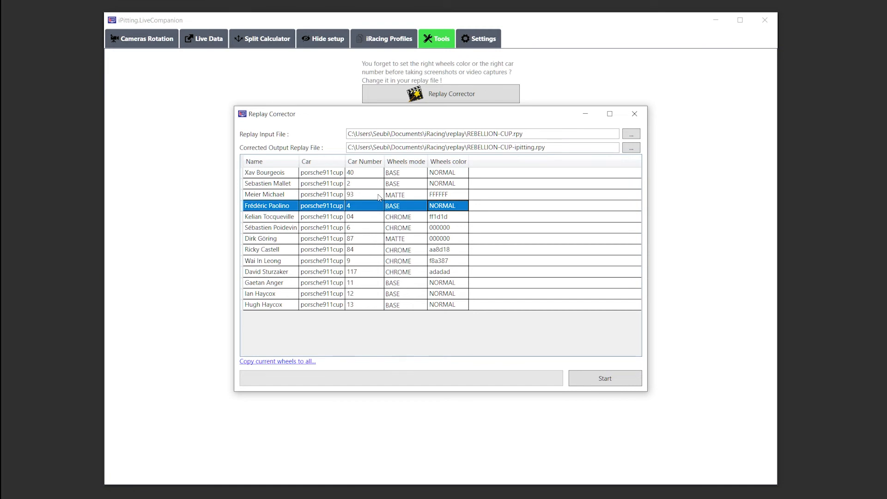
click(384, 197)
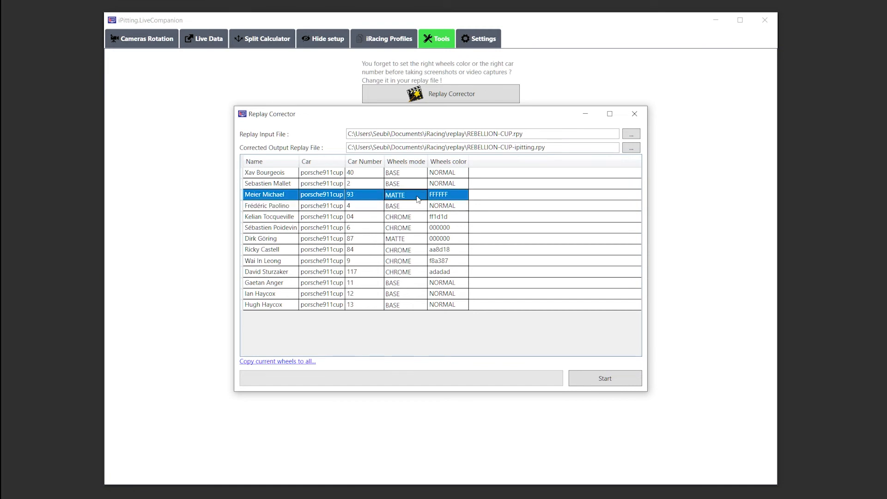
click(296, 362)
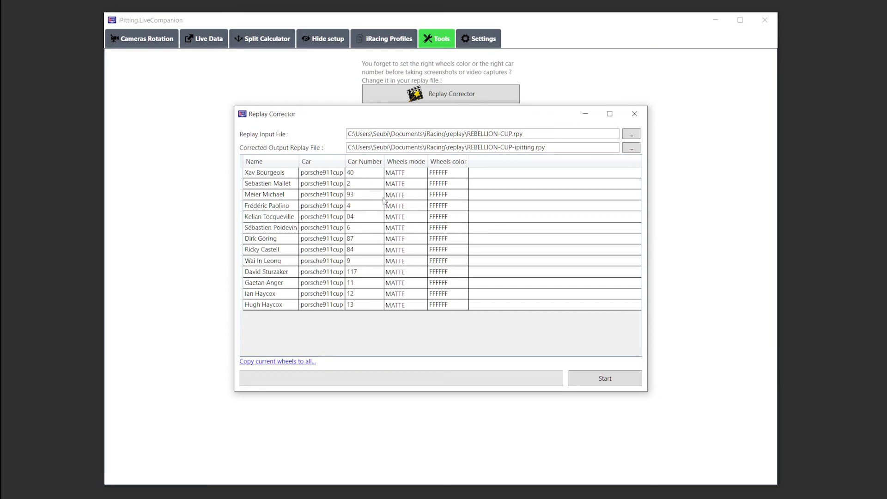
Renumber the cars numbered 93, 4 and 04 in the replay as 1, 2 and 3
click(368, 198)
click(368, 197)
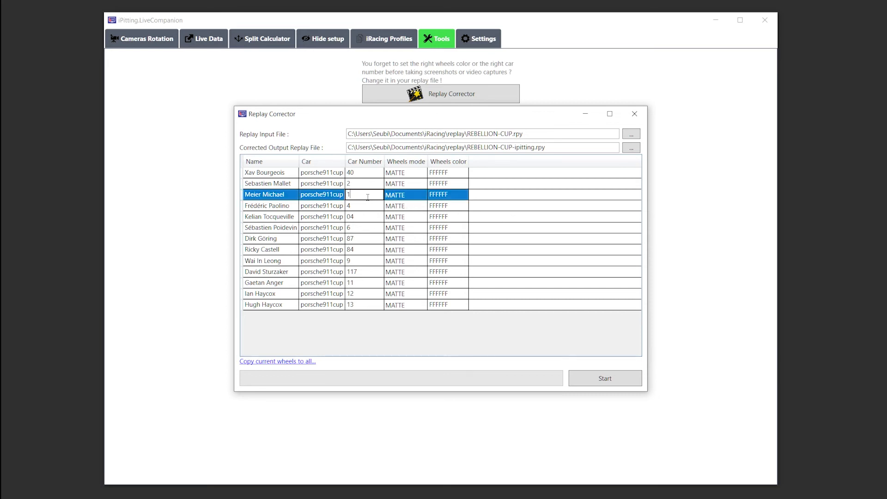
click(363, 207)
click(364, 206)
text(2)
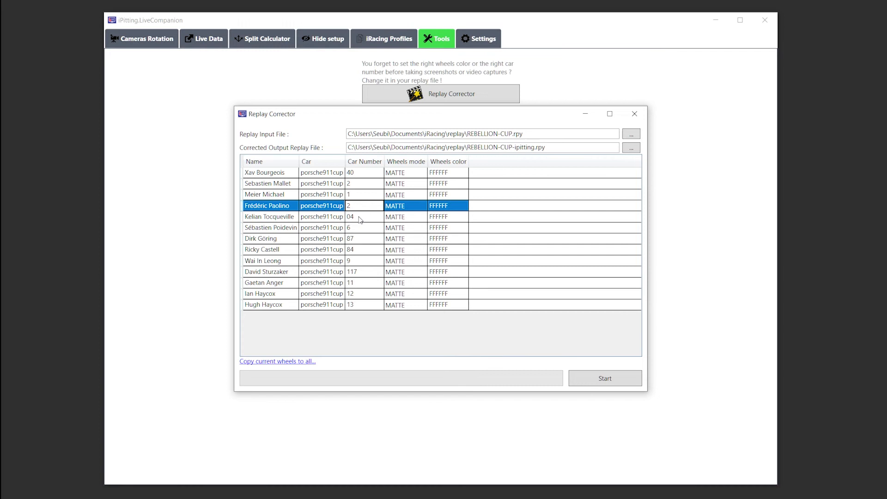
click(364, 218)
click(363, 216)
text(3)
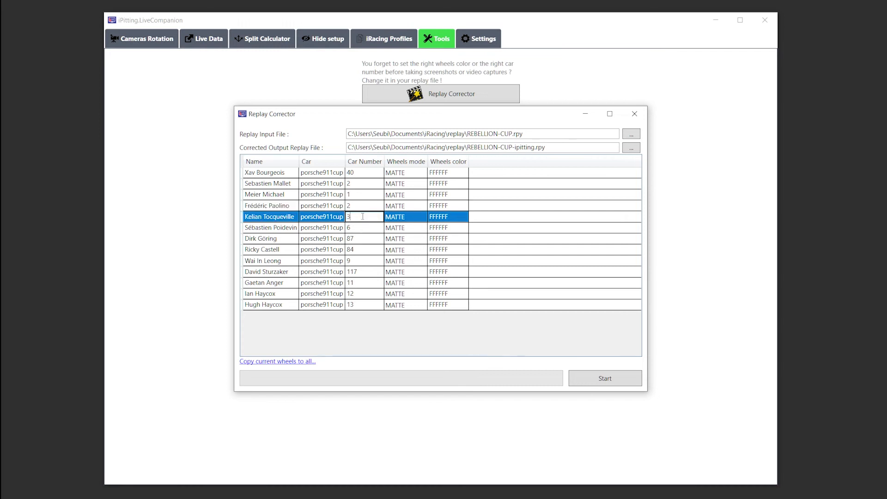
key(Return)
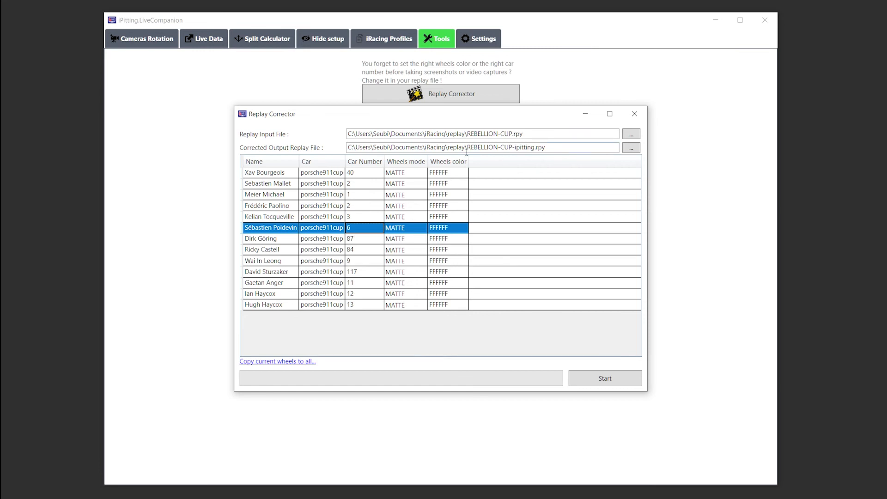
Generate the corrected replay file REBELLION-CUP-ipitting.rpy with the modified wheels and car numbers
click(594, 380)
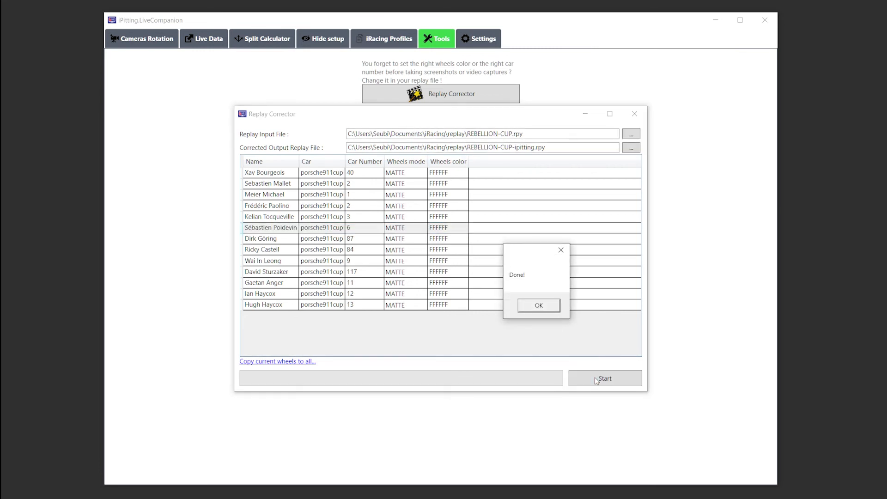
click(558, 307)
drag(471, 144, 556, 146)
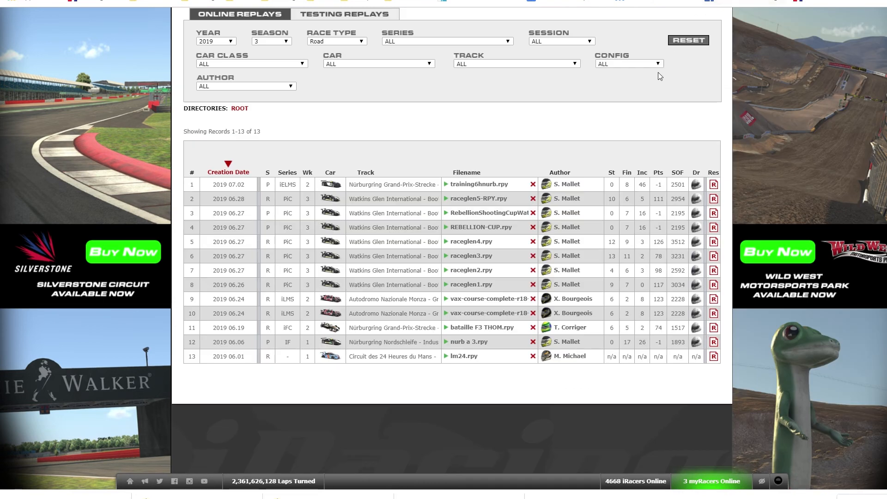
Switch to the iRacing Replays page, refresh the list and launch the corrected replay REBELLION-CUP-ipitting.rpy
key(F5)
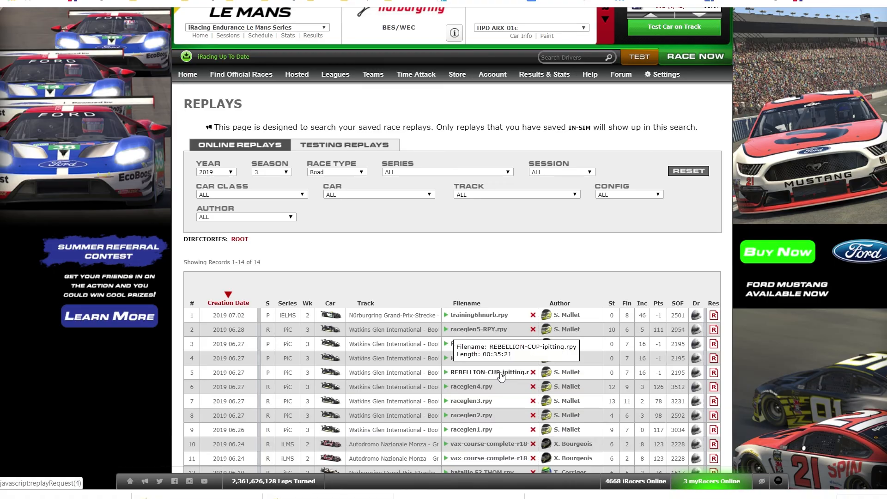
click(501, 376)
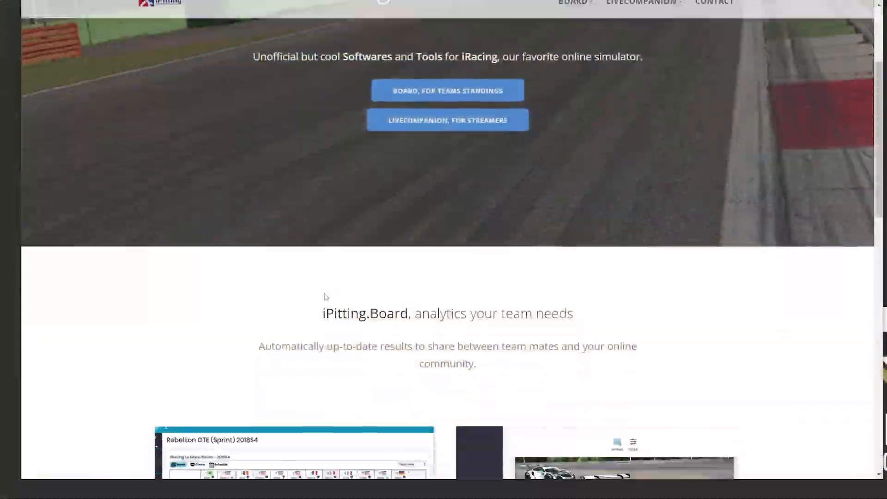
On the iPitting.com home page, look over the iPitting.Board overview and the list of LiveCompanion pages
scroll(326, 297, down, 10)
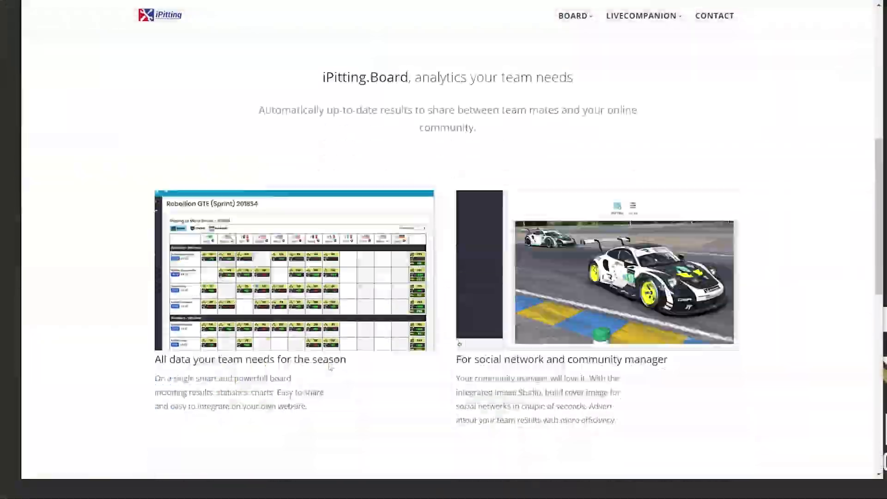
scroll(332, 411, up, 14)
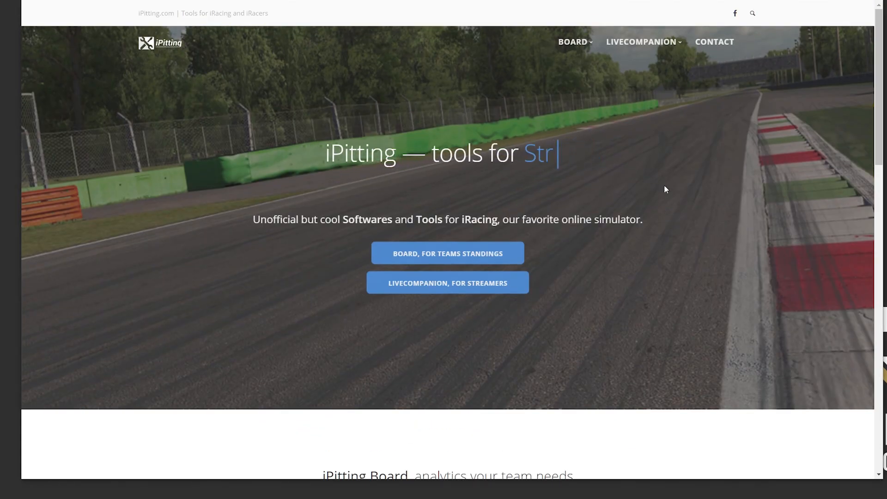
mouse_move(663, 44)
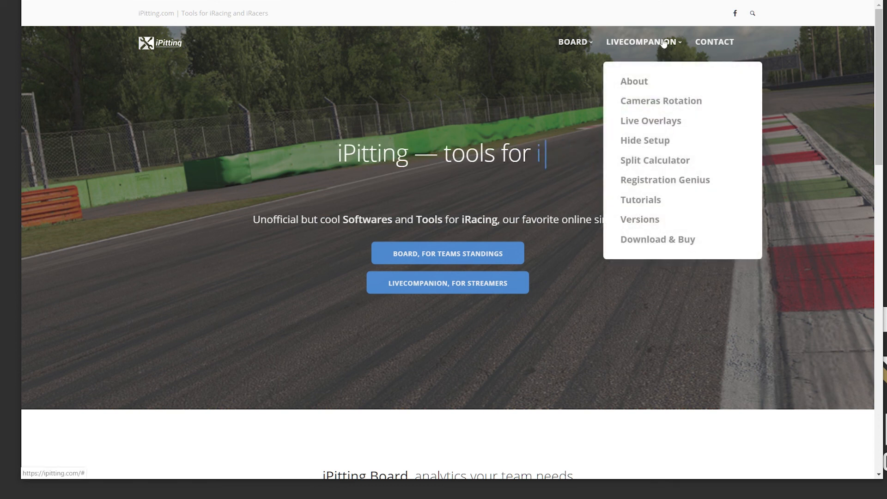